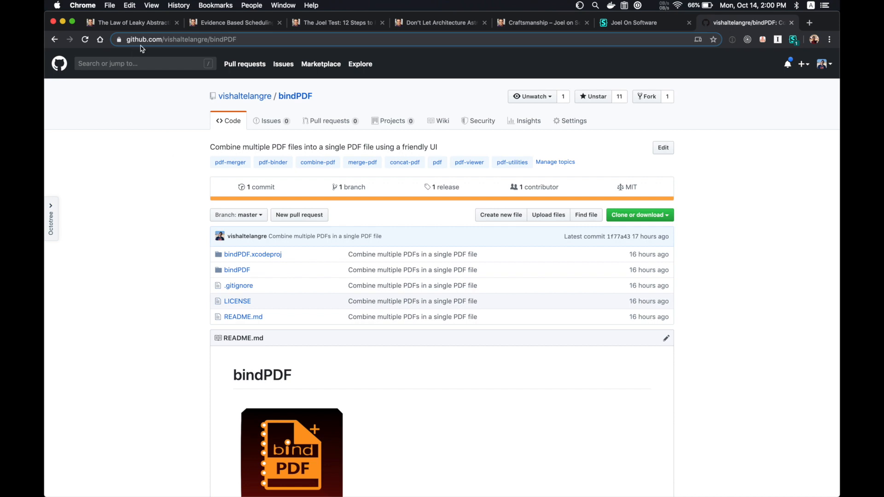
- Check the Save as PDF print preview of the article The Law of Leaky Abstractions without saving it
{"action": "left_click", "coordinate": [133, 23]}
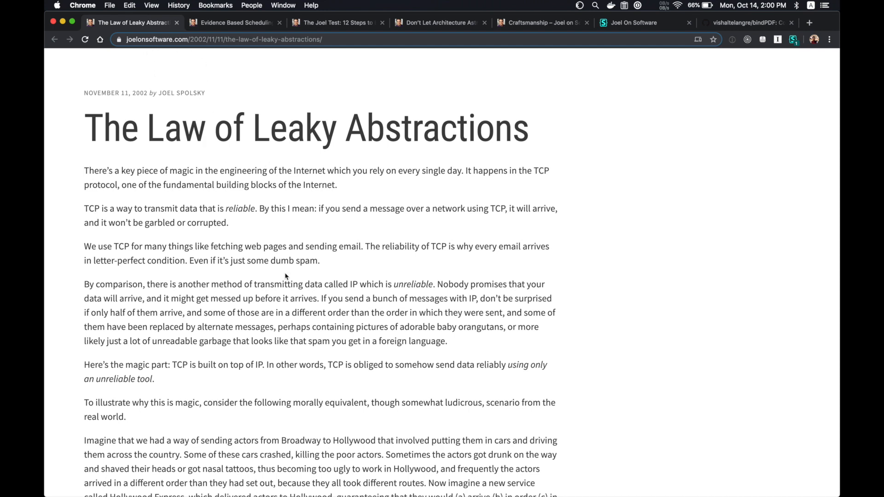
{"action": "key", "text": "super+p"}
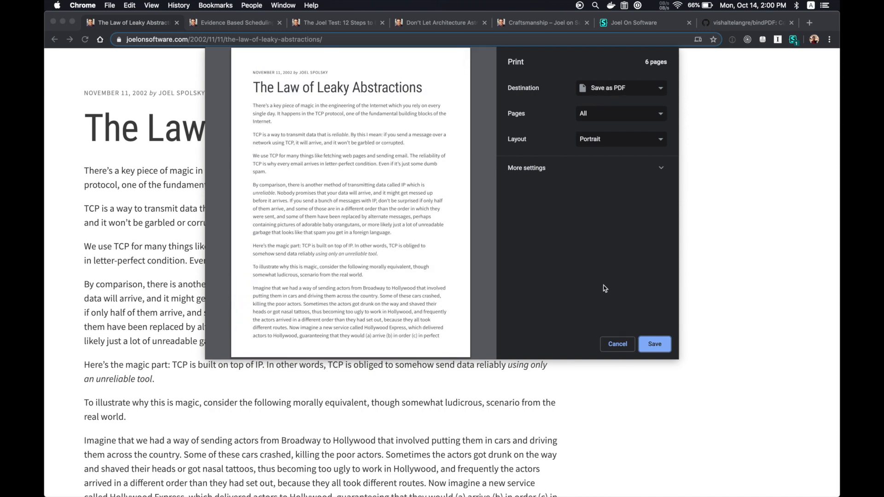
{"action": "left_click", "coordinate": [626, 350]}
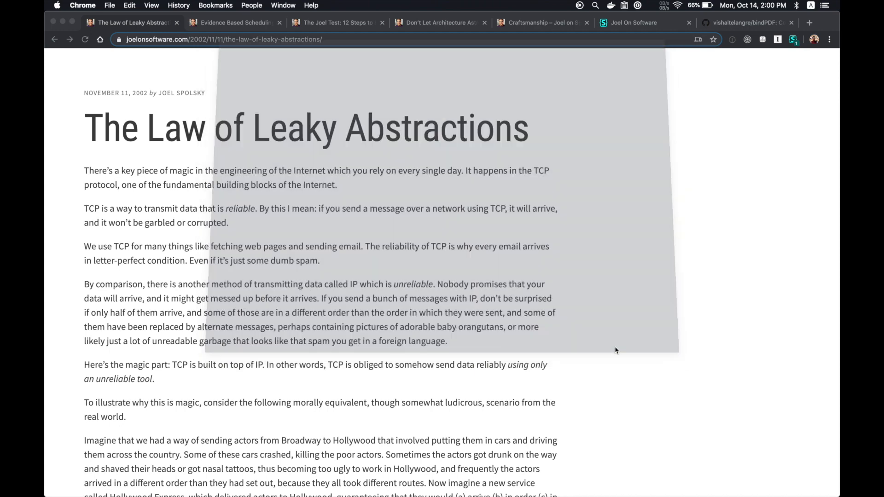
- Switch to Finder and open the Documents folder
{"action": "mouse_move", "coordinate": [328, 488]}
{"action": "left_click", "coordinate": [376, 479]}
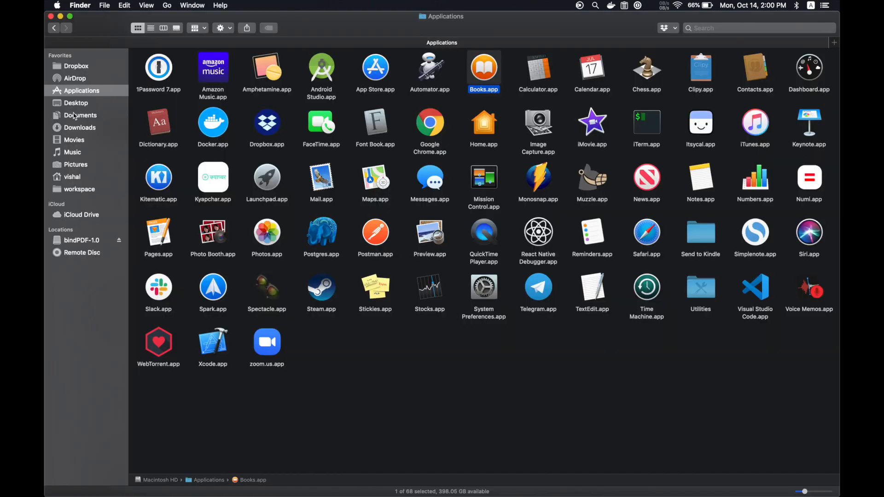
{"action": "left_click", "coordinate": [74, 115]}
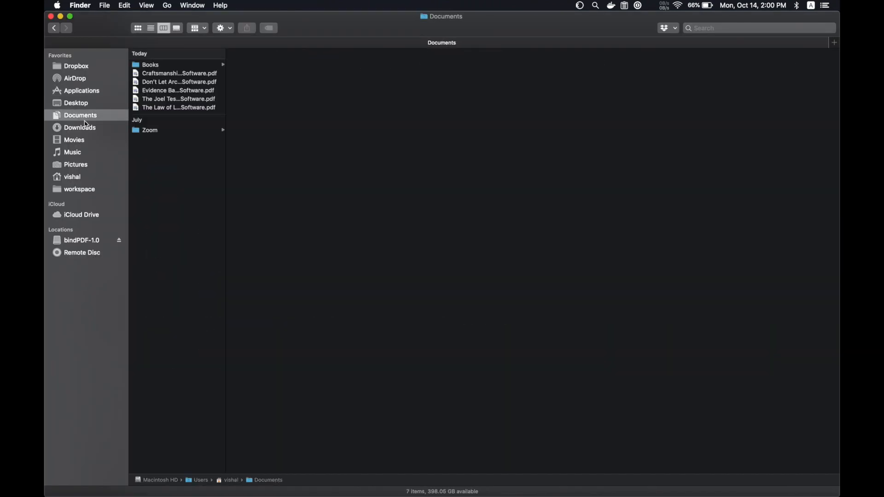
- Look through the previews of the five Joel on Software PDF files in the Documents folder
{"action": "left_click", "coordinate": [181, 74]}
{"action": "key", "text": "Down"}
{"action": "key", "text": "Down"}
{"action": "key", "text": "Down"}
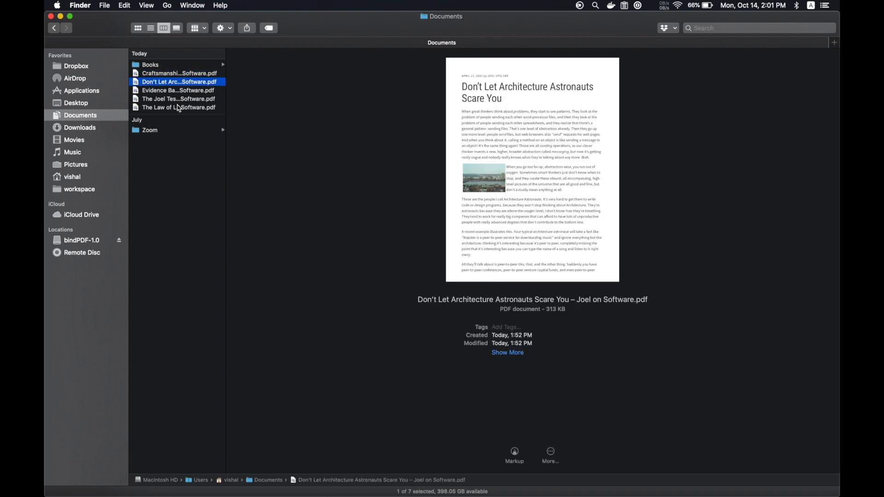
{"action": "key", "text": "Down"}
{"action": "key", "text": "Up"}
{"action": "key", "text": "Up"}
{"action": "key", "text": "Up"}
{"action": "key", "text": "Up"}
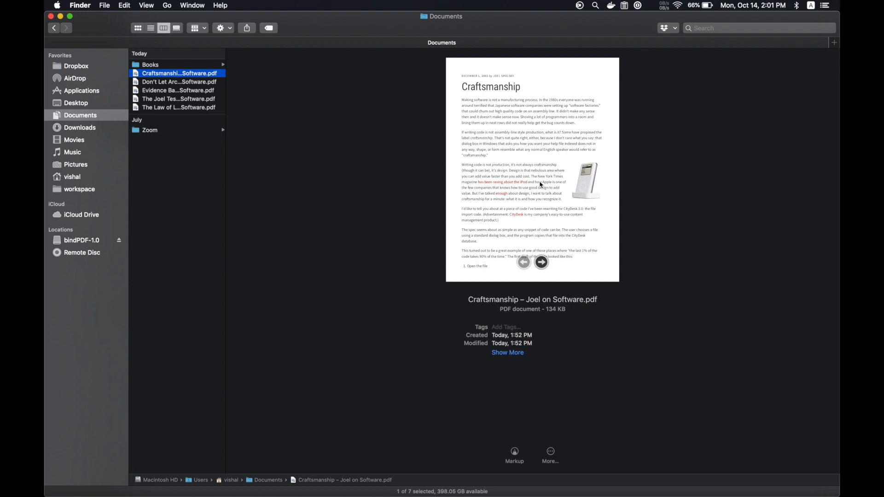
{"action": "scroll", "coordinate": [541, 185], "scroll_direction": "down", "scroll_amount": 10}
{"action": "scroll", "coordinate": [542, 185], "scroll_direction": "up", "scroll_amount": 10}
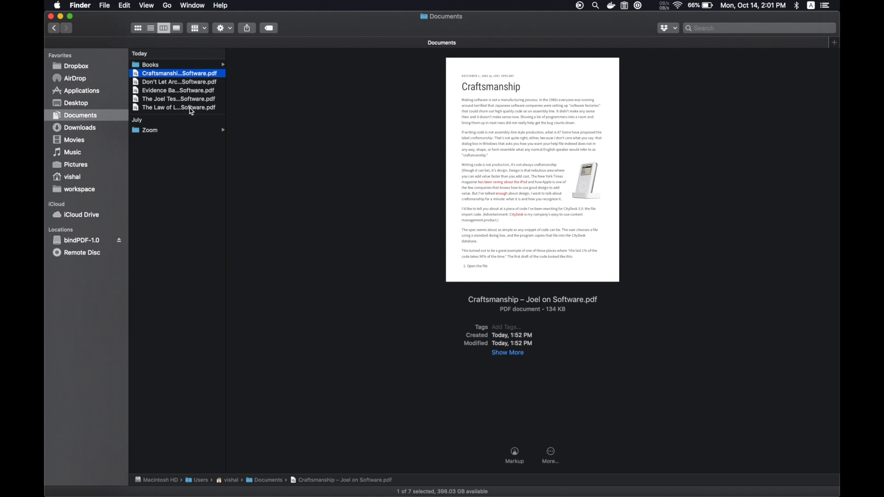
- Switch to Chrome and open the releases page linked in the Download section of the bindPDF repository's README
{"action": "mouse_move", "coordinate": [359, 492]}
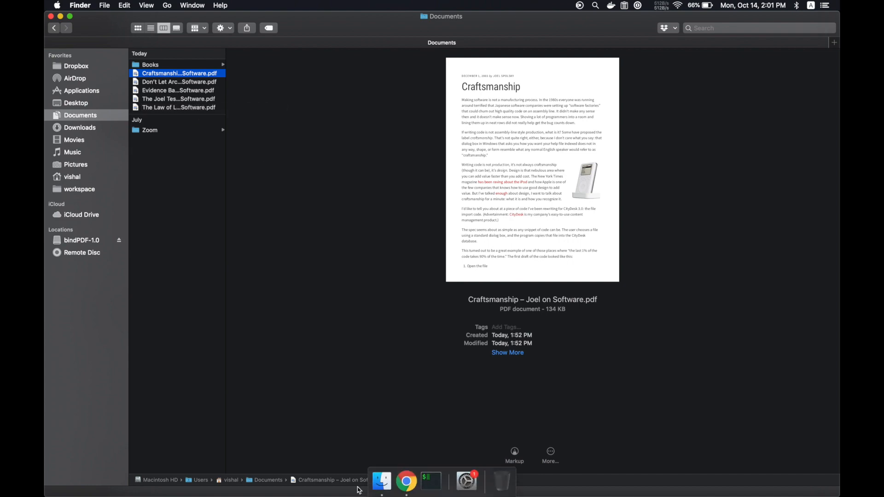
{"action": "left_click", "coordinate": [406, 483]}
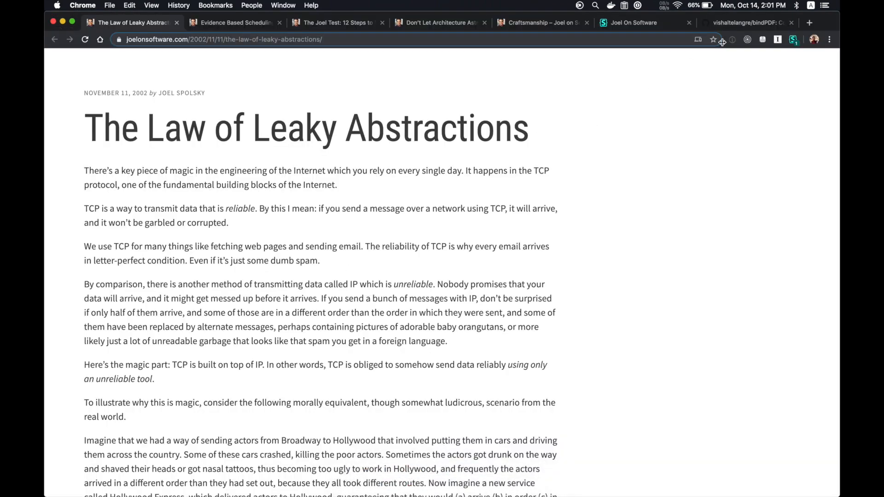
{"action": "left_click", "coordinate": [728, 24]}
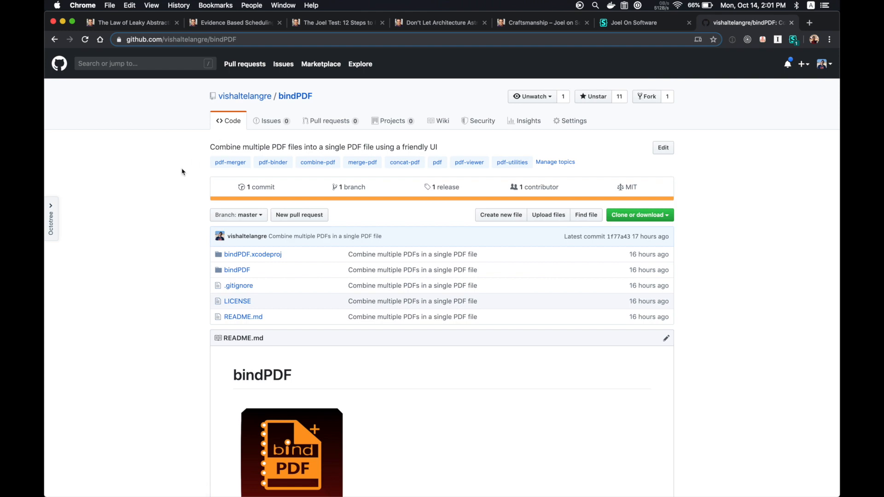
{"action": "scroll", "coordinate": [235, 288], "scroll_direction": "down", "scroll_amount": 5}
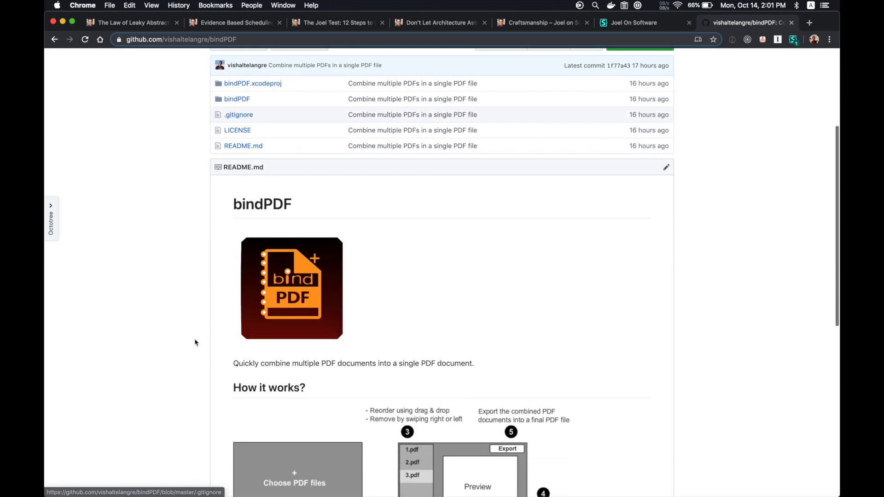
{"action": "scroll", "coordinate": [195, 343], "scroll_direction": "down", "scroll_amount": 10}
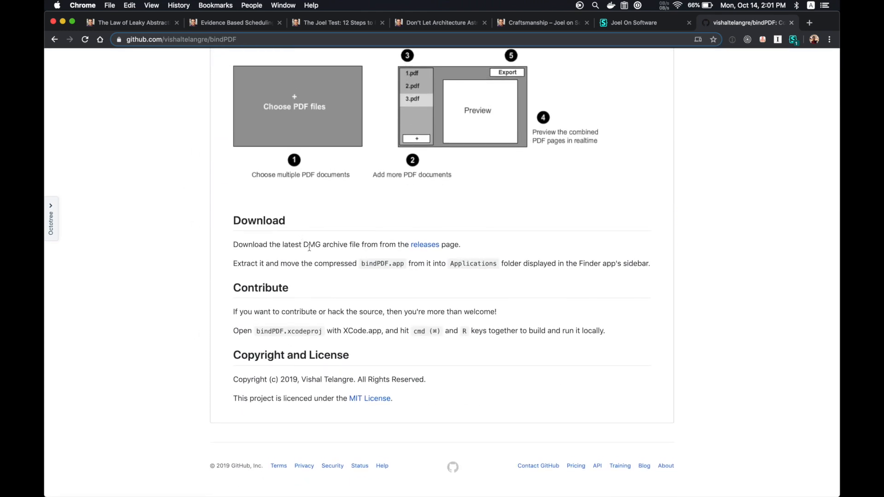
{"action": "left_click", "coordinate": [426, 248]}
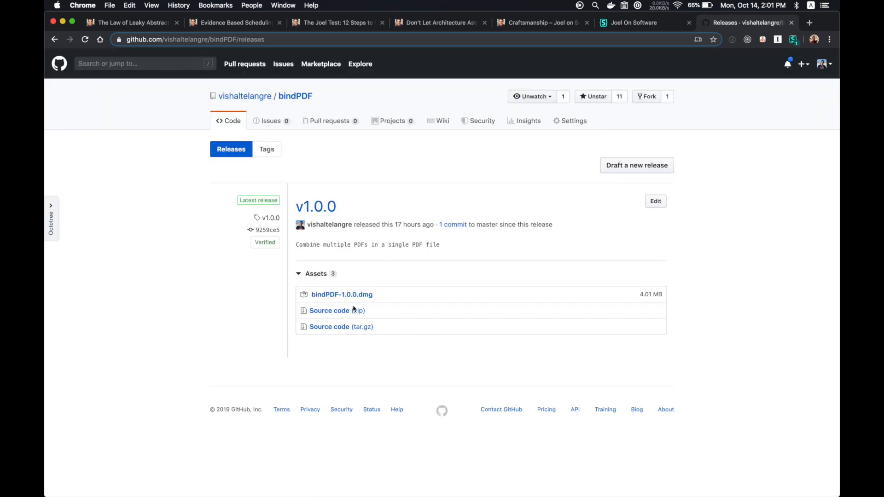
- Download bindPDF-1.0.0.dmg to the Downloads folder, replacing the existing file of the same name
{"action": "left_click", "coordinate": [371, 300]}
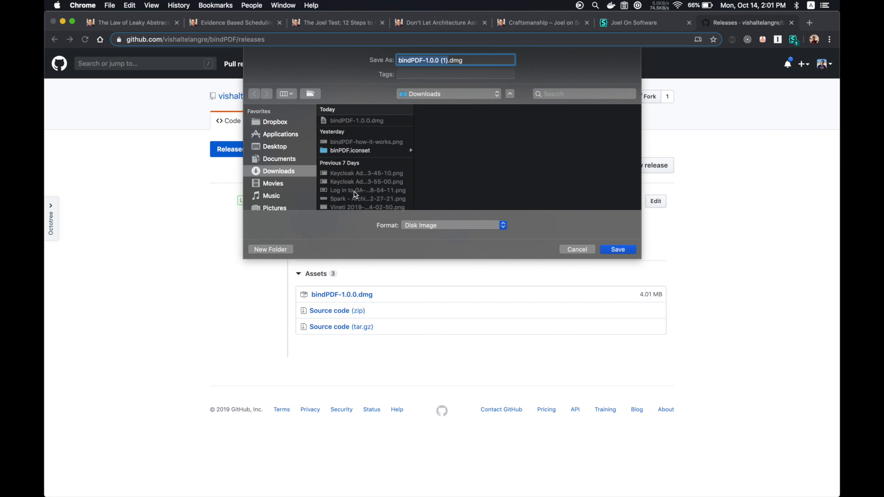
{"action": "left_click", "coordinate": [378, 123]}
{"action": "left_click", "coordinate": [617, 249]}
{"action": "left_click", "coordinate": [508, 105]}
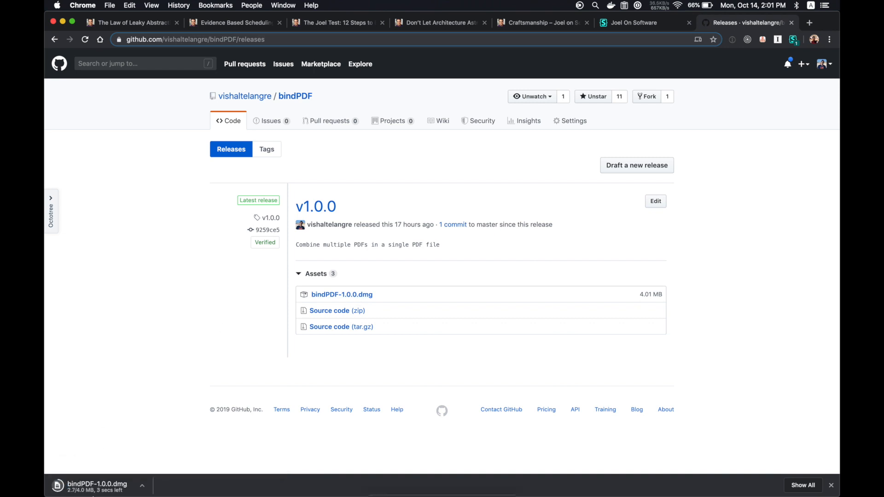
- Open the downloaded disk image, copy bindPDF.app into the Applications folder and close the image's window
{"action": "left_click", "coordinate": [97, 485]}
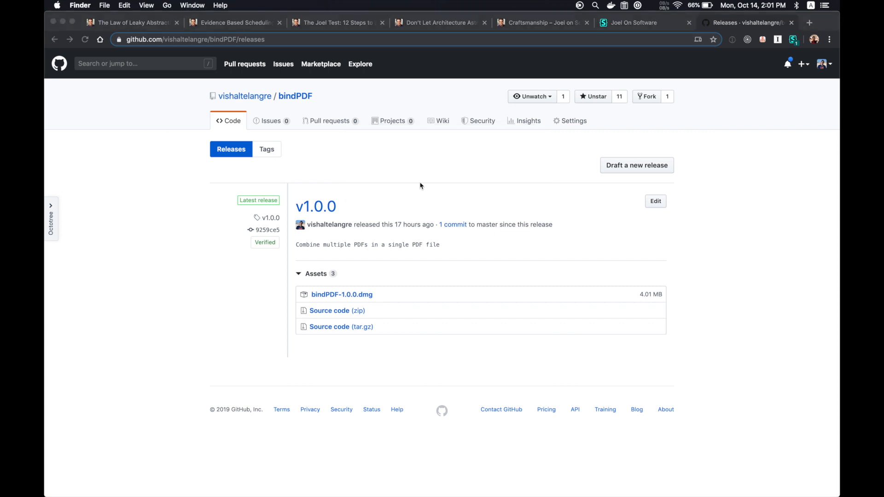
{"action": "left_click_drag", "start_coordinate": [272, 102], "coordinate": [427, 181]}
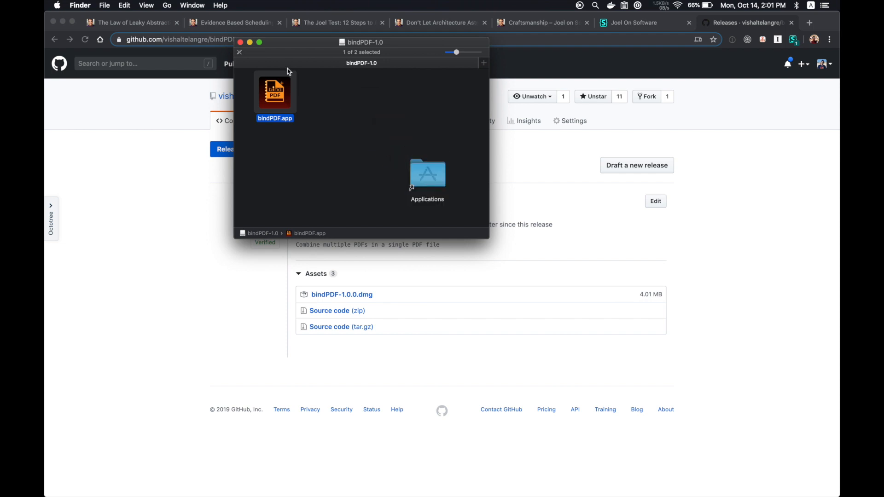
{"action": "left_click", "coordinate": [240, 42]}
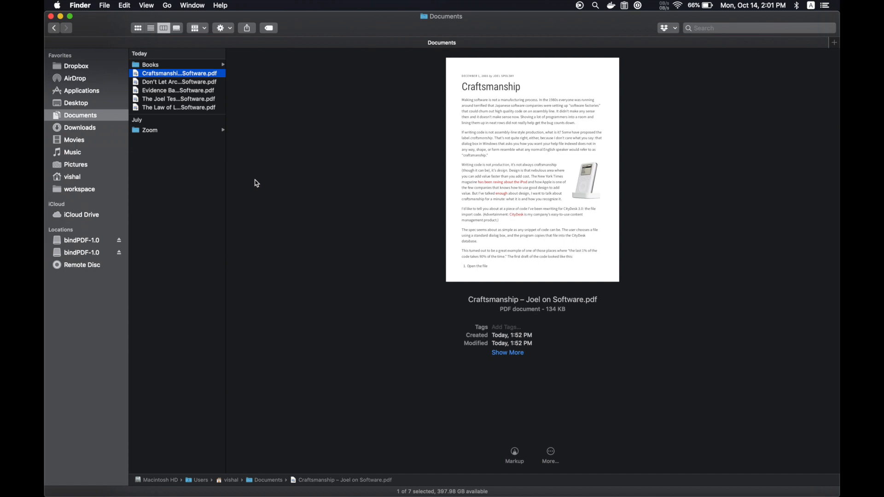
- Launch bindPDF through a Spotlight search for "bind", allow the downloaded app to open and bring its window forward
{"action": "key", "text": "super+space"}
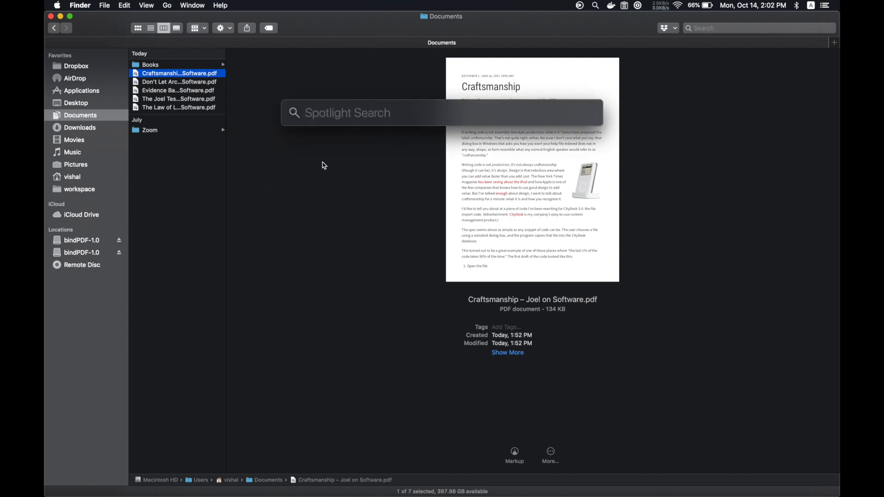
{"action": "type", "text": "bind"}
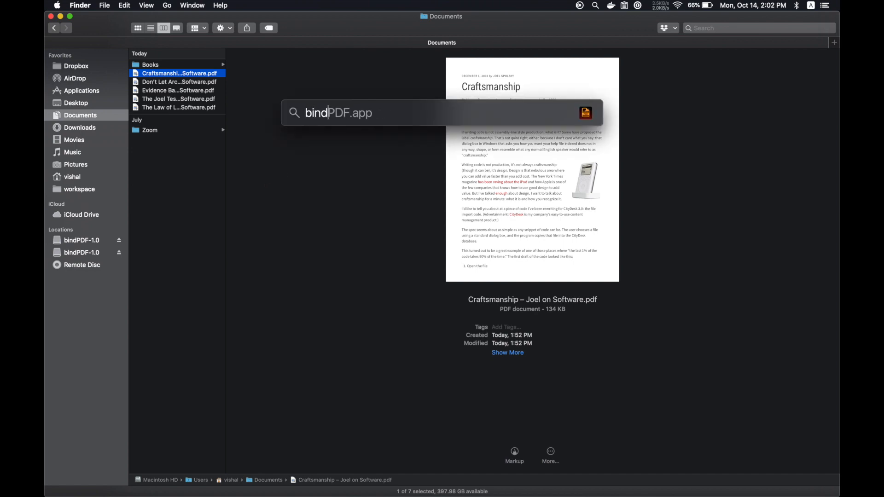
{"action": "key", "text": "Return"}
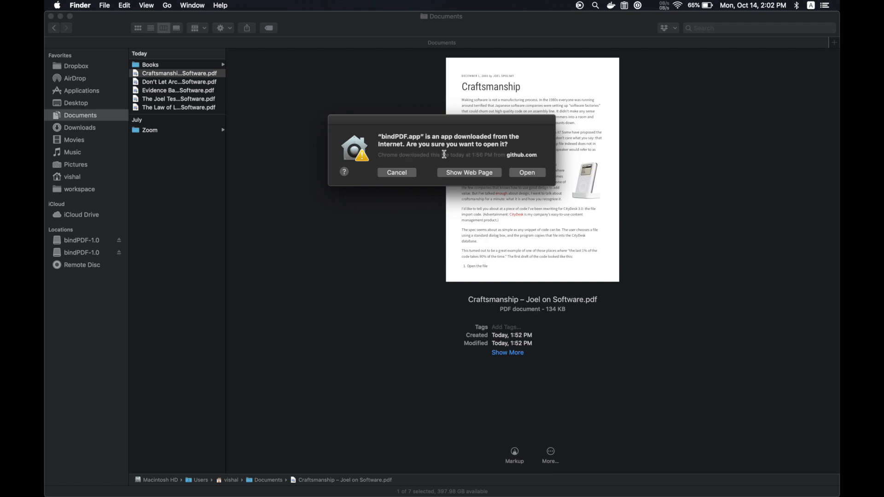
{"action": "left_click", "coordinate": [528, 176]}
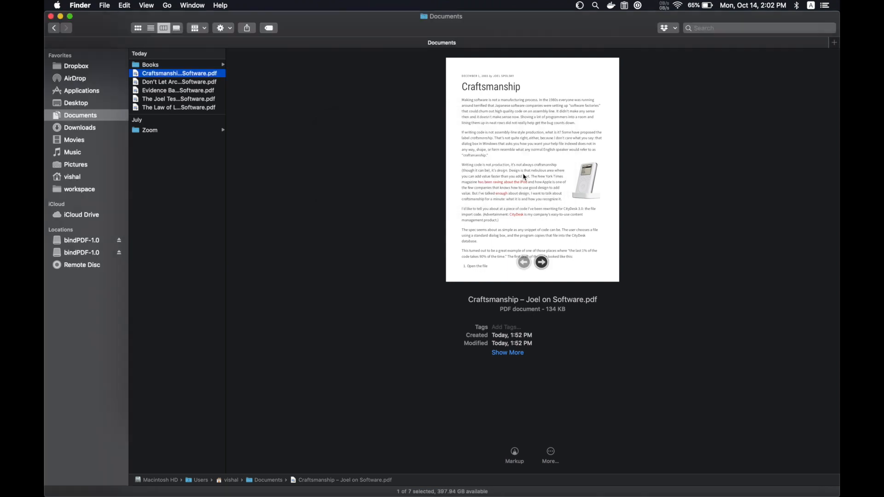
{"action": "mouse_move", "coordinate": [440, 483]}
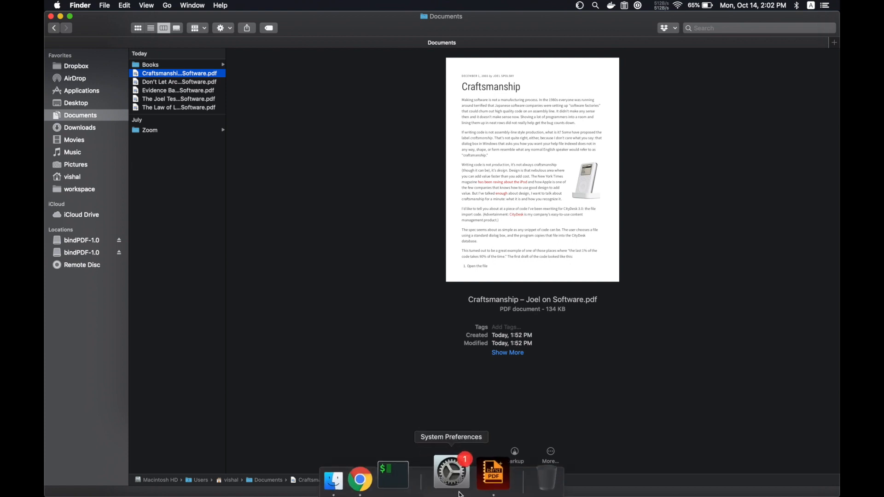
{"action": "left_click", "coordinate": [481, 481]}
{"action": "mouse_move", "coordinate": [483, 492]}
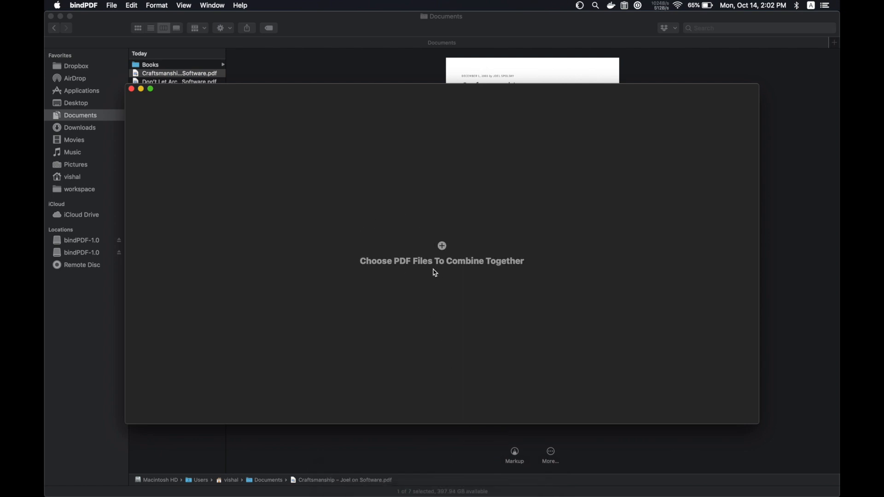
- Load all five Joel on Software PDFs from the Documents folder, Craftsmanship through The Law of Leaky Abstractions, for combining
{"action": "left_click", "coordinate": [442, 247]}
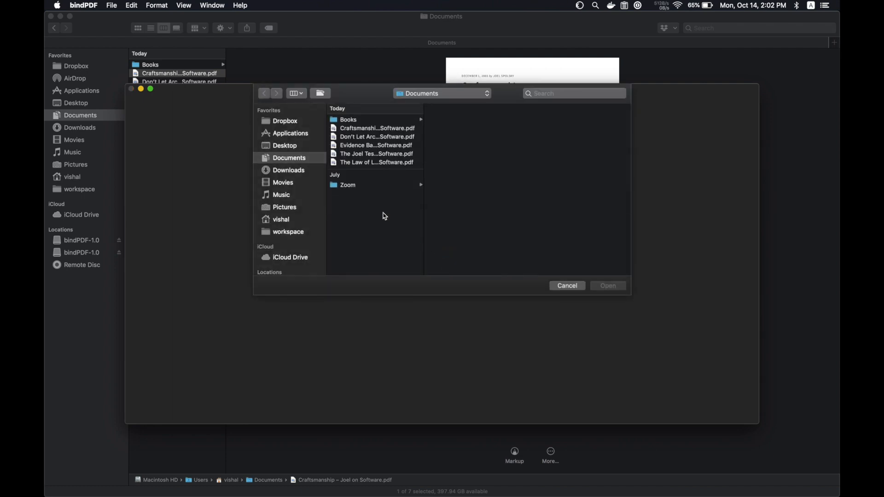
{"action": "left_click", "coordinate": [362, 130]}
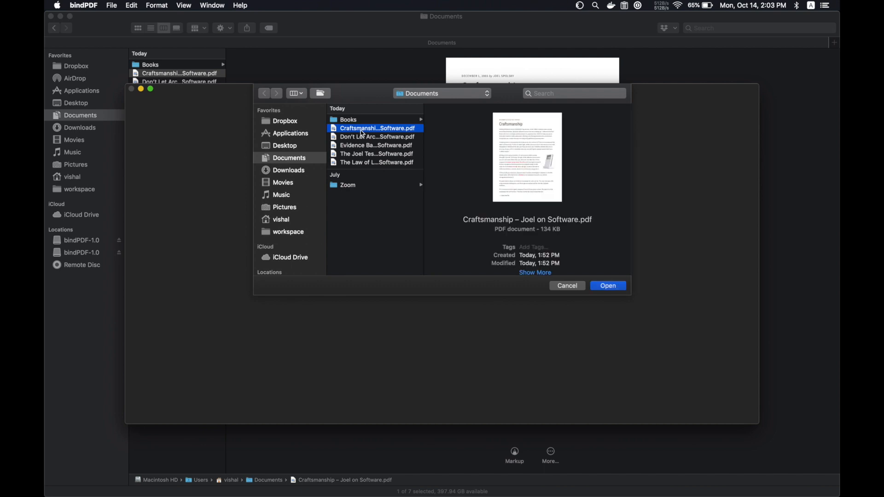
{"action": "key", "text": "shift+Down"}
{"action": "key", "text": "shift+Down"}
{"action": "key", "text": "shift+Down"}
{"action": "key", "text": "shift+Down"}
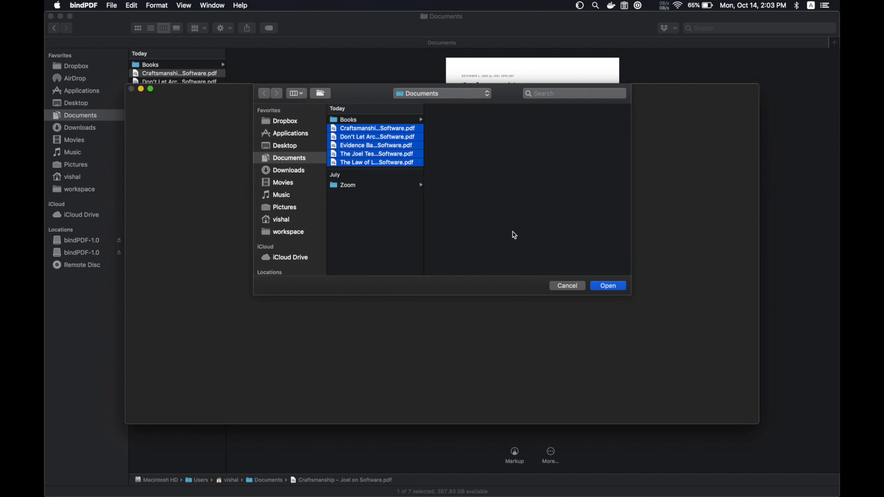
{"action": "left_click", "coordinate": [608, 287]}
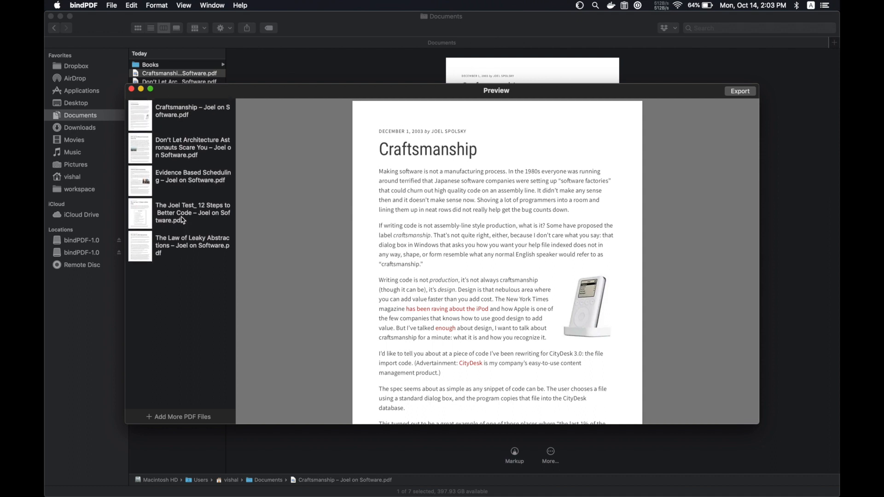
- Examine the combined preview from the Craftsmanship pages through to the start of Don't Let Architecture Astronauts Scare You
{"action": "left_click", "coordinate": [189, 113]}
{"action": "scroll", "coordinate": [443, 256], "scroll_direction": "down", "scroll_amount": 5}
{"action": "scroll", "coordinate": [443, 256], "scroll_direction": "up", "scroll_amount": 5}
{"action": "scroll", "coordinate": [442, 256], "scroll_direction": "down", "scroll_amount": 10}
{"action": "scroll", "coordinate": [442, 256], "scroll_direction": "down", "scroll_amount": 15}
{"action": "scroll", "coordinate": [443, 256], "scroll_direction": "up", "scroll_amount": 5}
{"action": "scroll", "coordinate": [443, 256], "scroll_direction": "up", "scroll_amount": 15}
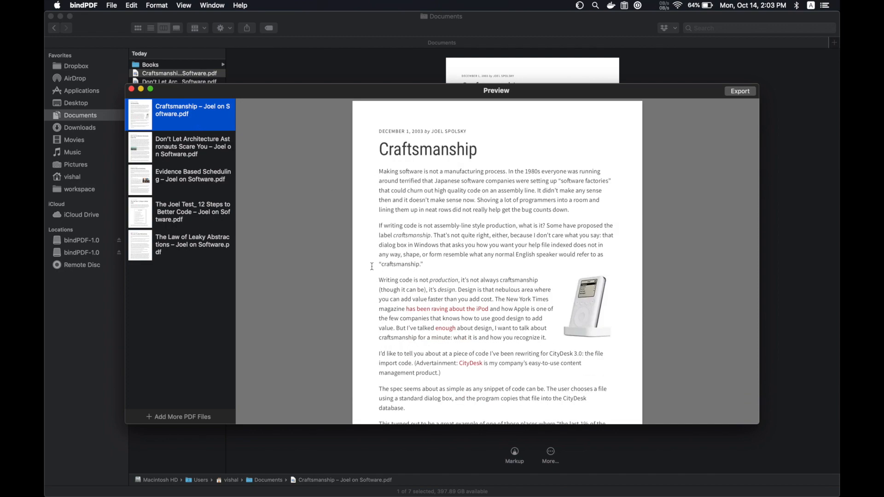
{"action": "scroll", "coordinate": [372, 266], "scroll_direction": "down", "scroll_amount": 10}
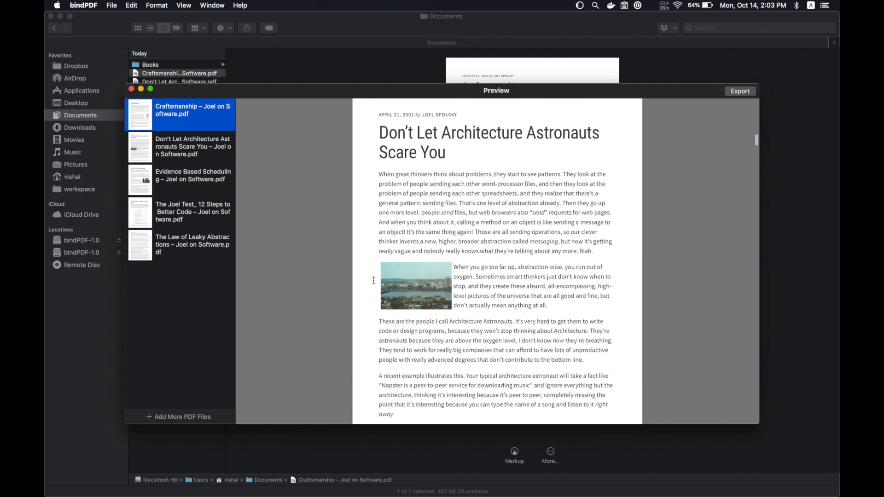
{"action": "scroll", "coordinate": [373, 281], "scroll_direction": "up", "scroll_amount": 3}
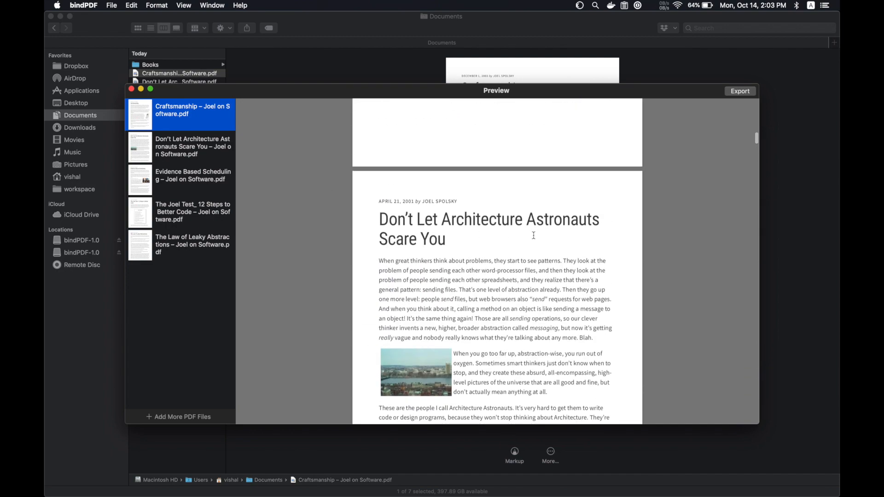
- Select Don't Let Architecture Astronauts Scare You and The Joel Test in turn in the list of files
{"action": "left_click", "coordinate": [198, 159]}
{"action": "left_click", "coordinate": [352, 227]}
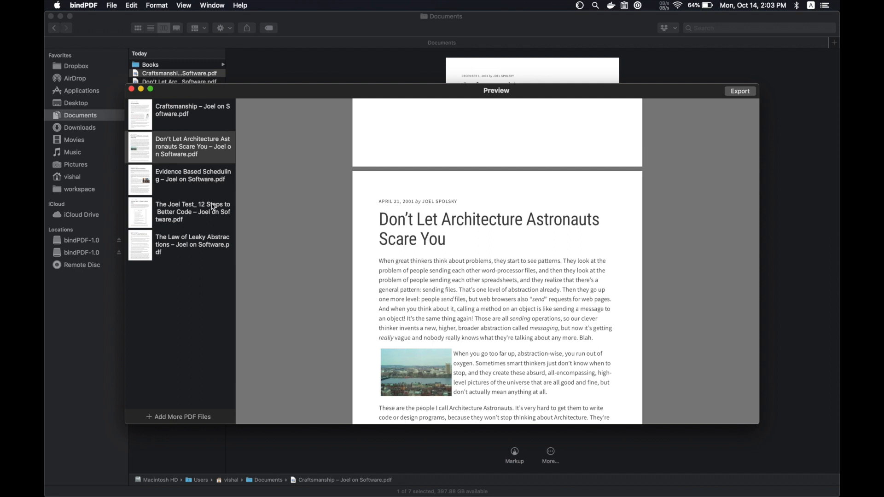
{"action": "left_click", "coordinate": [203, 149]}
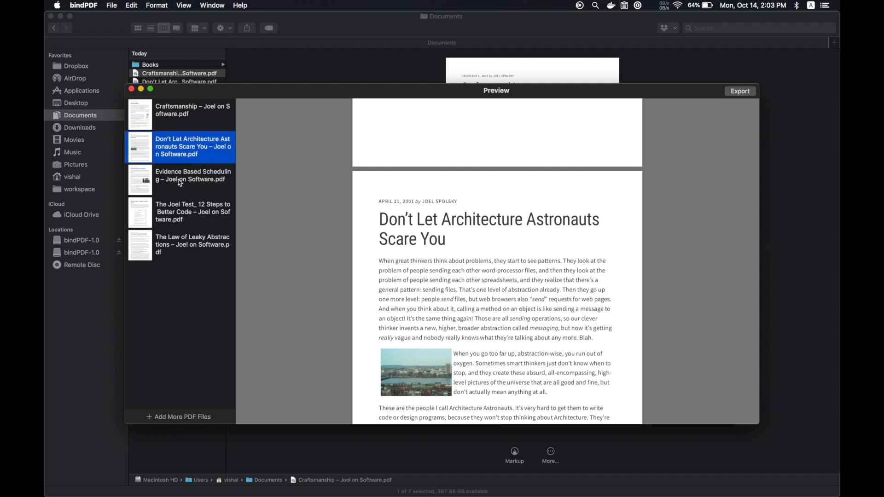
{"action": "left_click", "coordinate": [180, 217]}
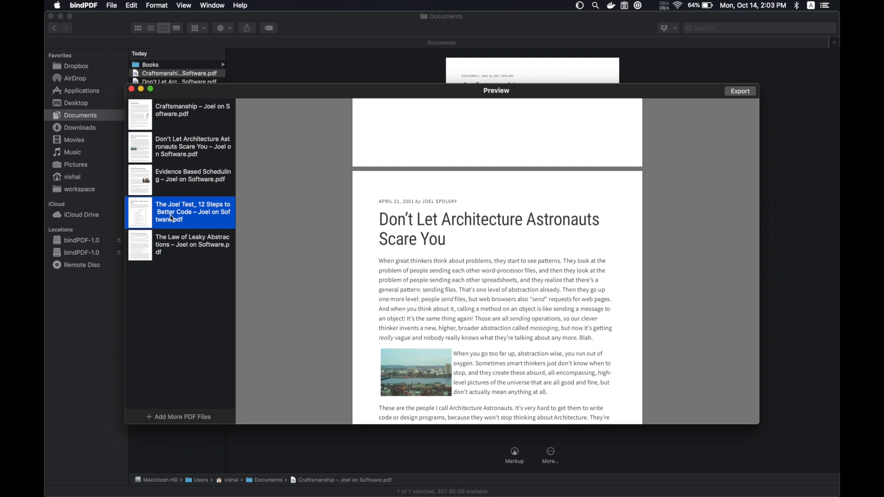
- Move The Joel Test to the first place in the file list and check the combined preview through to Craftsmanship
{"action": "left_click_drag", "start_coordinate": [172, 219], "coordinate": [168, 106]}
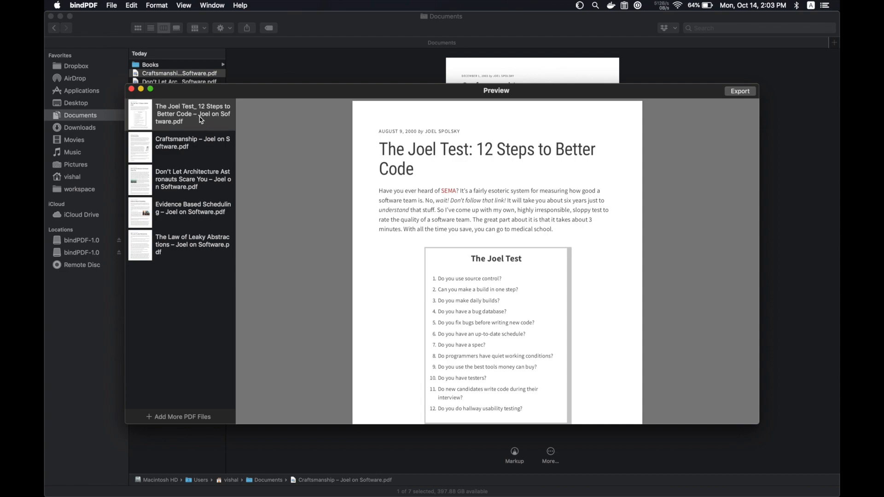
{"action": "scroll", "coordinate": [388, 218], "scroll_direction": "down", "scroll_amount": 15}
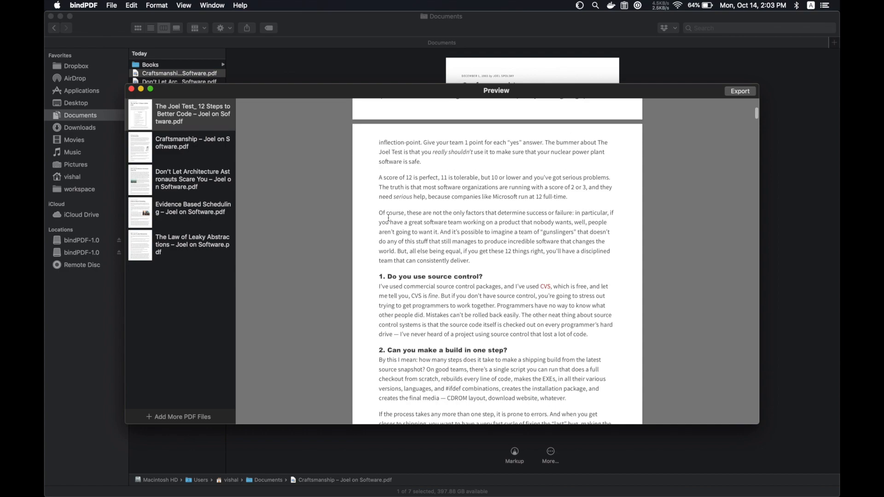
{"action": "scroll", "coordinate": [388, 218], "scroll_direction": "down", "scroll_amount": 20}
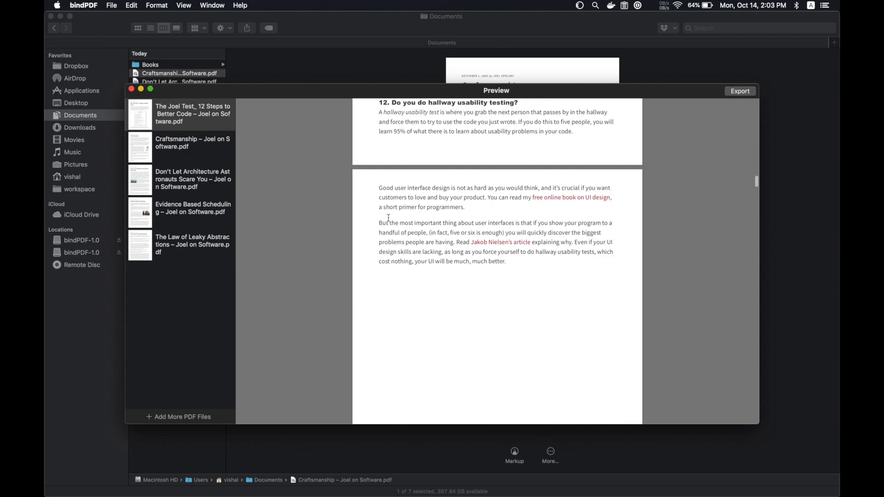
{"action": "scroll", "coordinate": [388, 217], "scroll_direction": "down", "scroll_amount": 10}
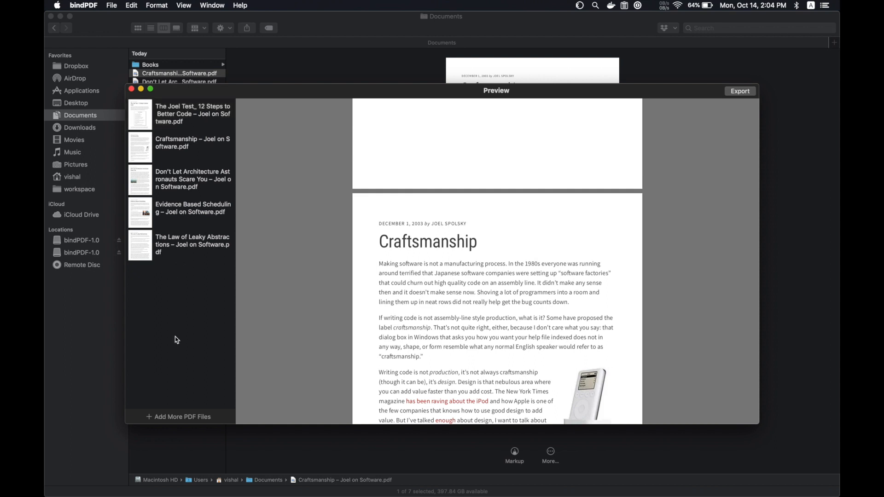
- Delete The Joel Test from the list of files to combine
{"action": "left_click", "coordinate": [169, 419]}
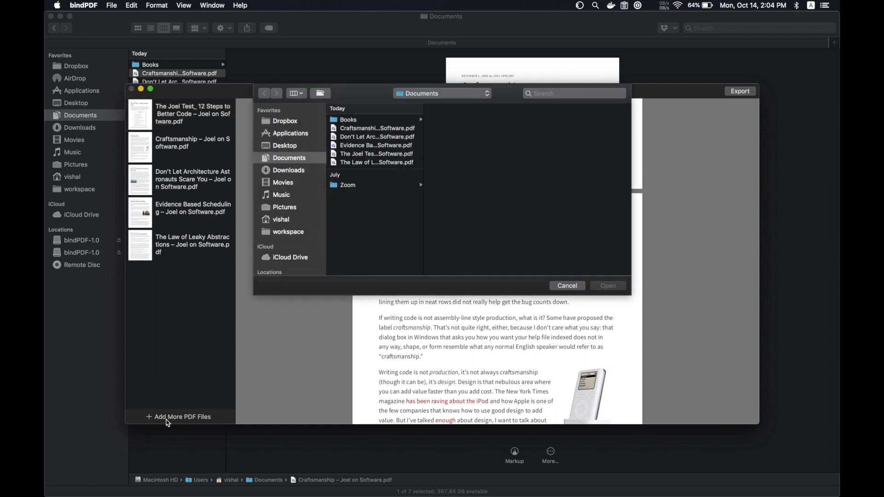
{"action": "left_click", "coordinate": [559, 285]}
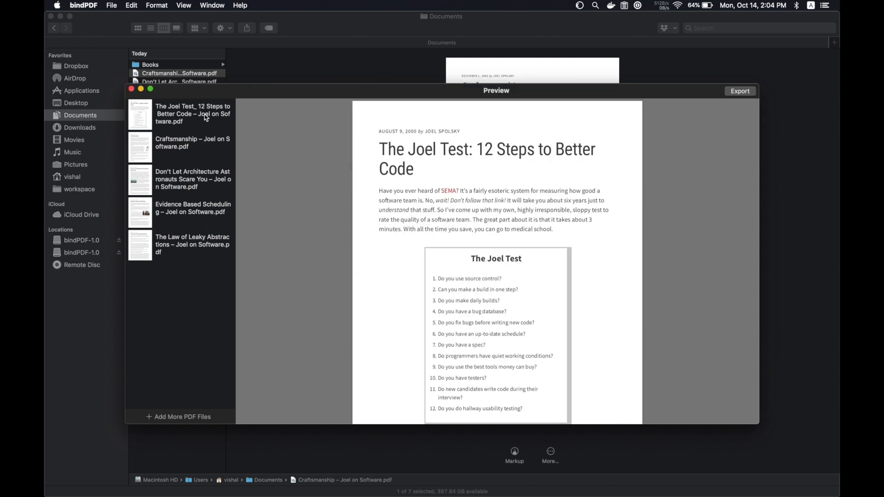
{"action": "scroll", "coordinate": [206, 118], "scroll_direction": "right", "scroll_amount": 3}
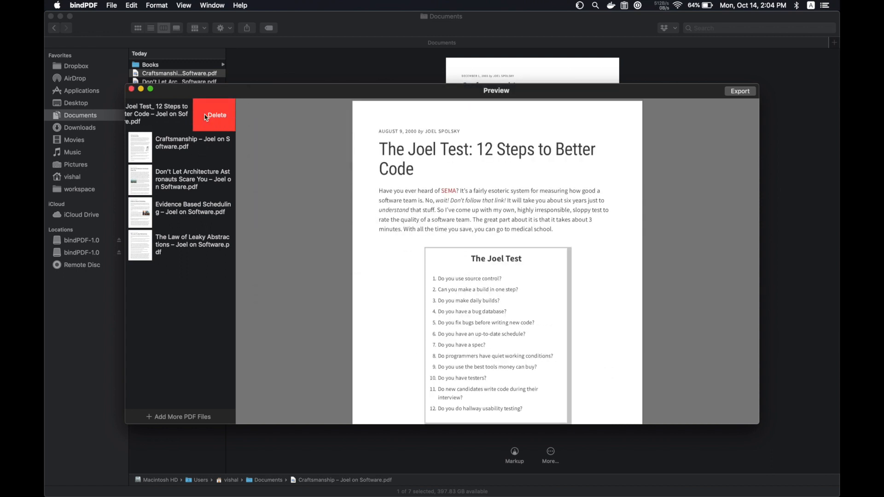
{"action": "left_click", "coordinate": [206, 118]}
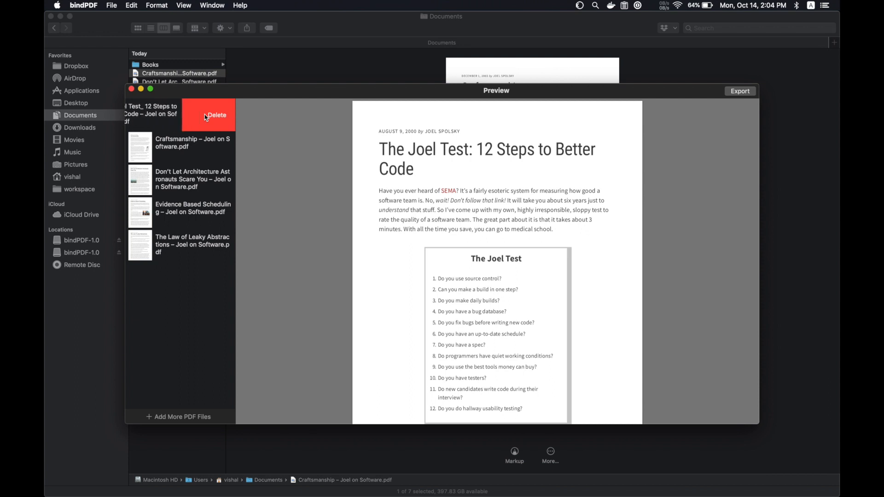
- Add The Joel Test PDF from the Documents folder to the files being combined
{"action": "left_click", "coordinate": [169, 420]}
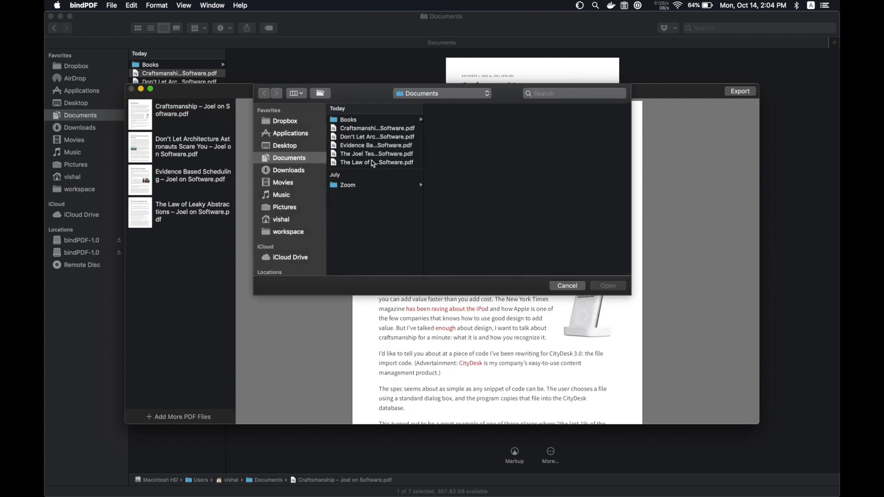
{"action": "left_click", "coordinate": [371, 155]}
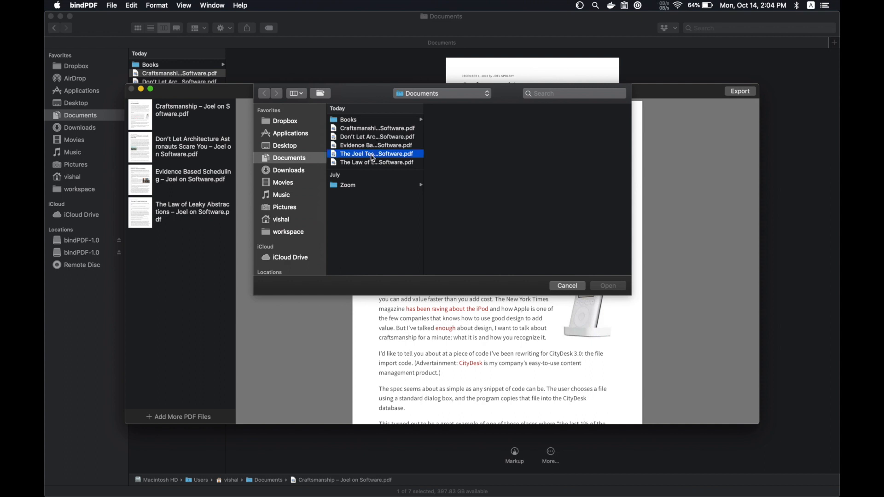
{"action": "left_click", "coordinate": [609, 287]}
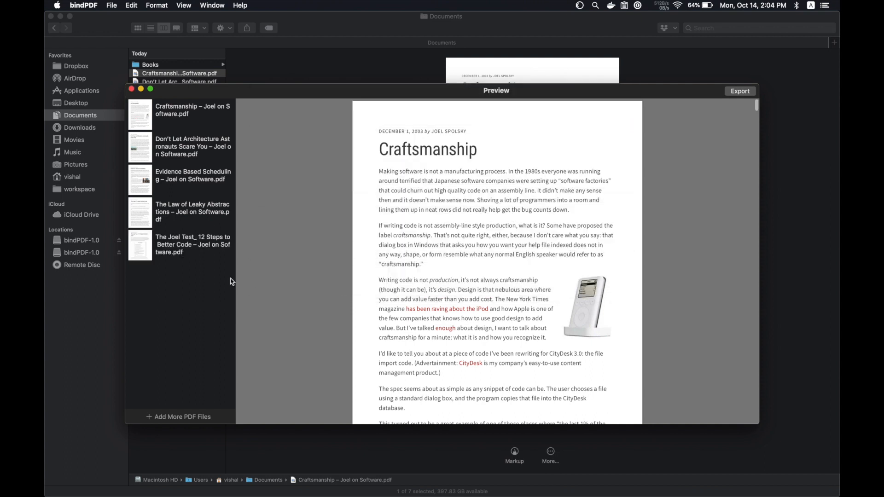
- Reorder the re-added Joel Test ahead of Craftsmanship and check the combined preview through The Law of Leaky Abstractions
{"action": "left_click", "coordinate": [187, 249]}
{"action": "left_click_drag", "start_coordinate": [186, 250], "coordinate": [176, 109]}
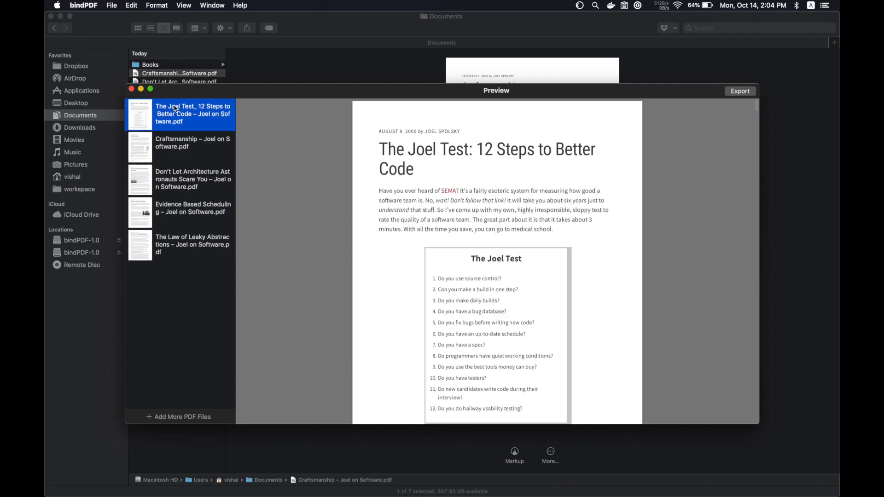
{"action": "scroll", "coordinate": [451, 223], "scroll_direction": "down", "scroll_amount": 20}
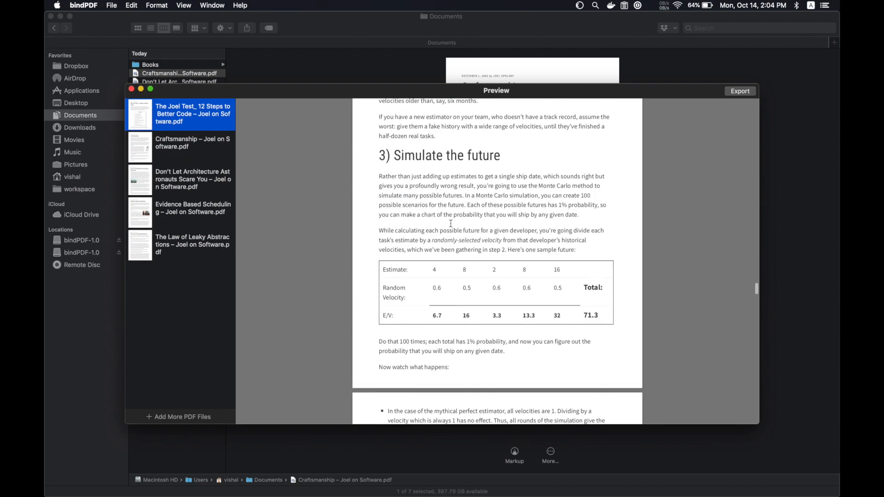
{"action": "scroll", "coordinate": [451, 224], "scroll_direction": "down", "scroll_amount": 20}
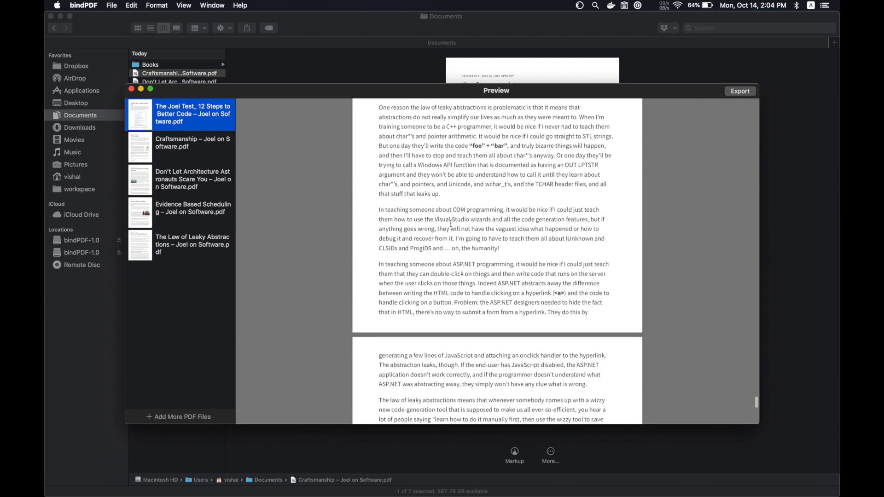
{"action": "scroll", "coordinate": [451, 223], "scroll_direction": "up", "scroll_amount": 20}
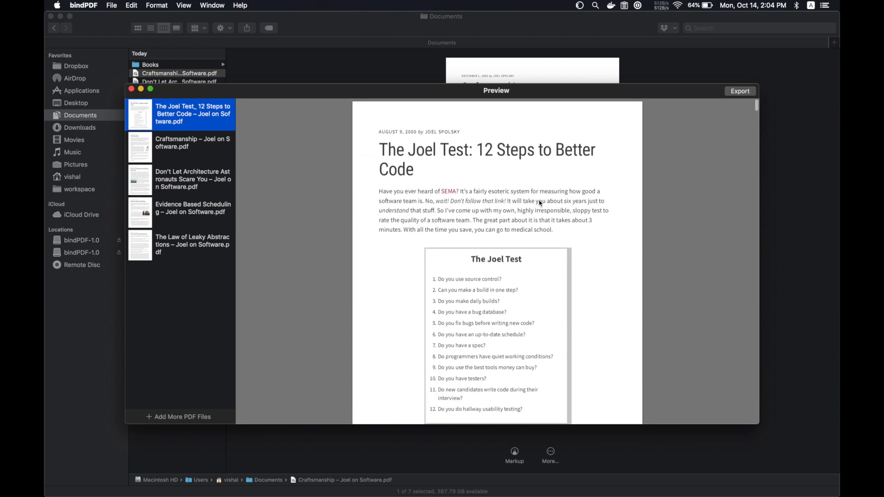
- Export the combined PDF to the Documents folder as "Joel On Software Articles"
{"action": "left_click", "coordinate": [740, 91]}
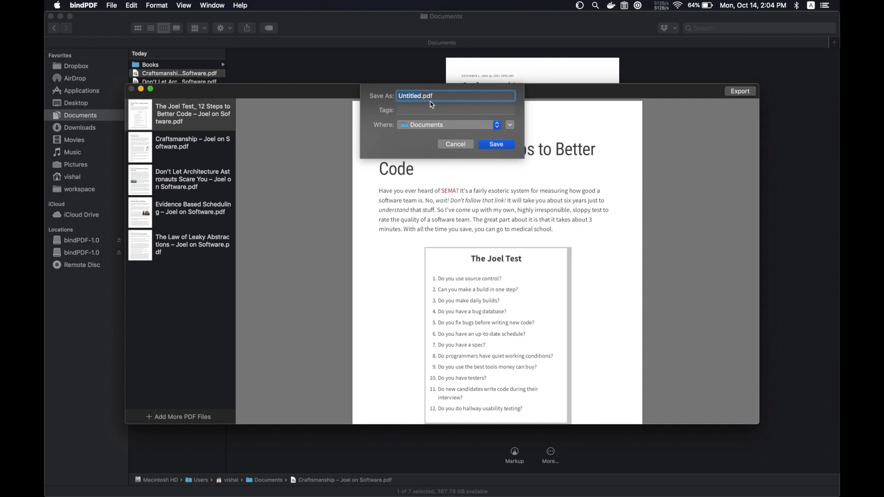
{"action": "type", "text": "Joel On Softeware Articles"}
{"action": "left_click", "coordinate": [504, 147]}
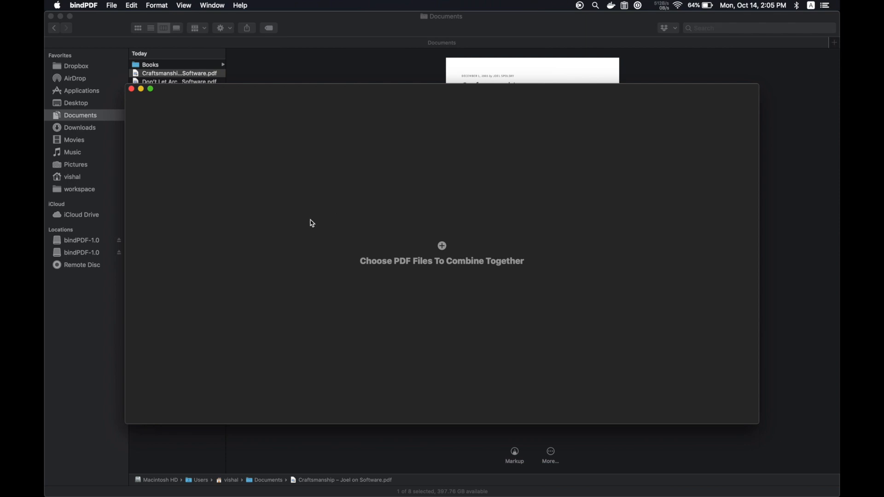
- Switch to Finder and open the exported Joel On Software Articles.pdf from the Documents folder
{"action": "left_click", "coordinate": [280, 73]}
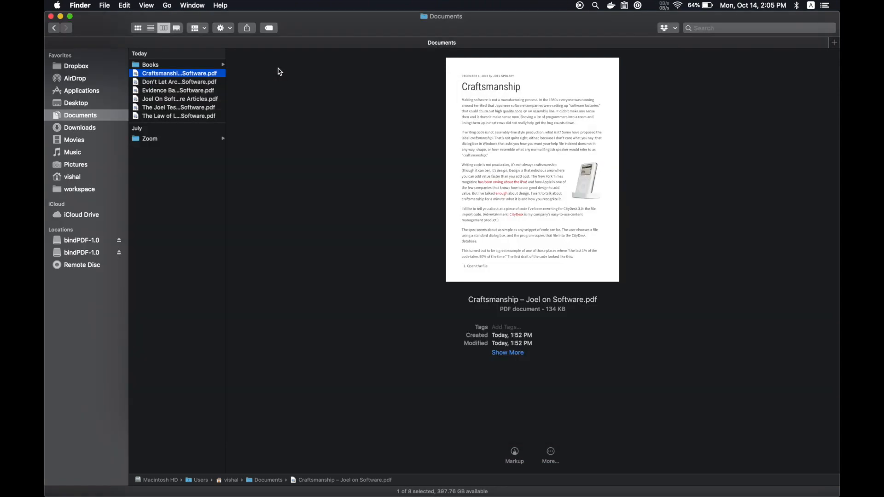
{"action": "left_click", "coordinate": [170, 101]}
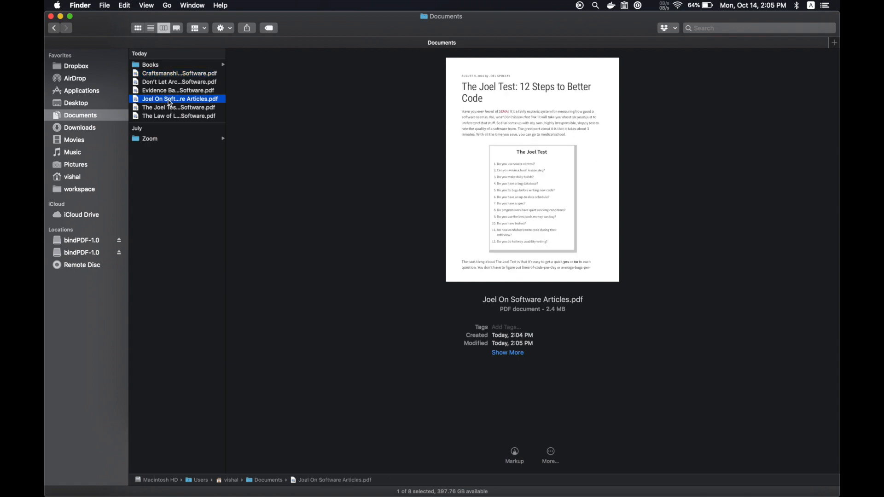
{"action": "double_click", "coordinate": [193, 104]}
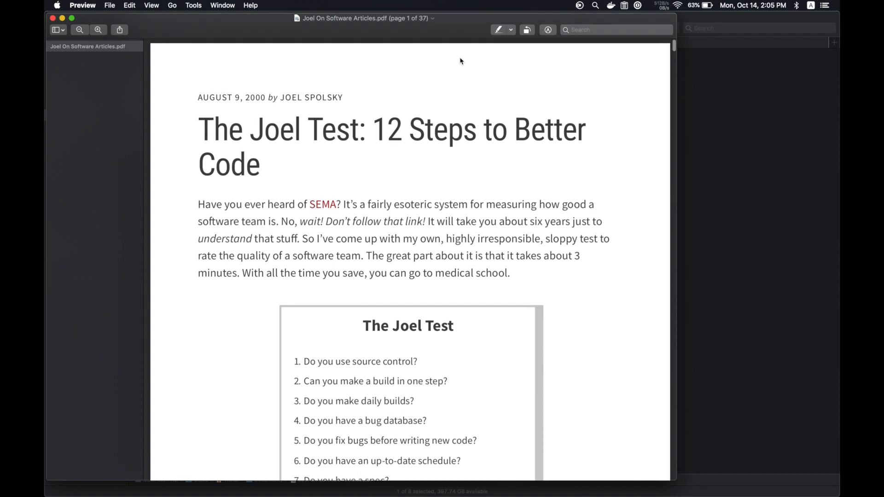
- Examine the exported PDF from The Joel Test into the Evidence Based Scheduling pages, and return to bindPDF
{"action": "scroll", "coordinate": [451, 225], "scroll_direction": "down", "scroll_amount": 10}
{"action": "scroll", "coordinate": [451, 224], "scroll_direction": "up", "scroll_amount": 8}
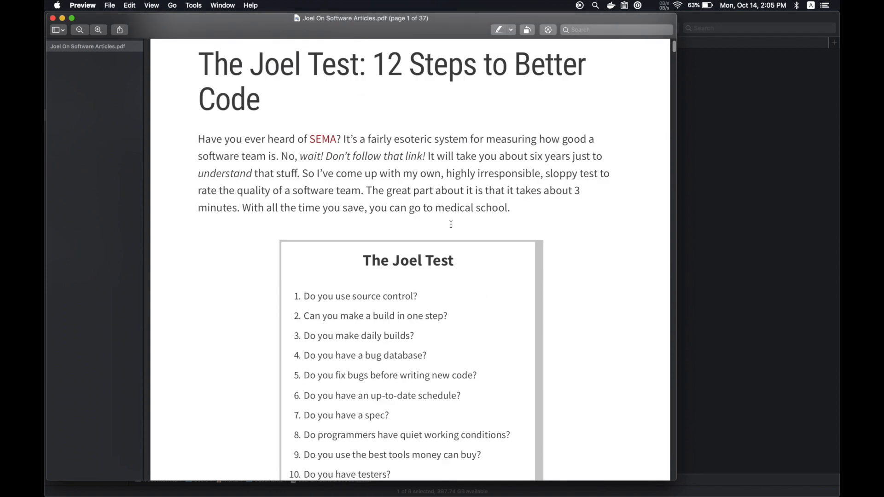
{"action": "scroll", "coordinate": [451, 224], "scroll_direction": "down", "scroll_amount": 20}
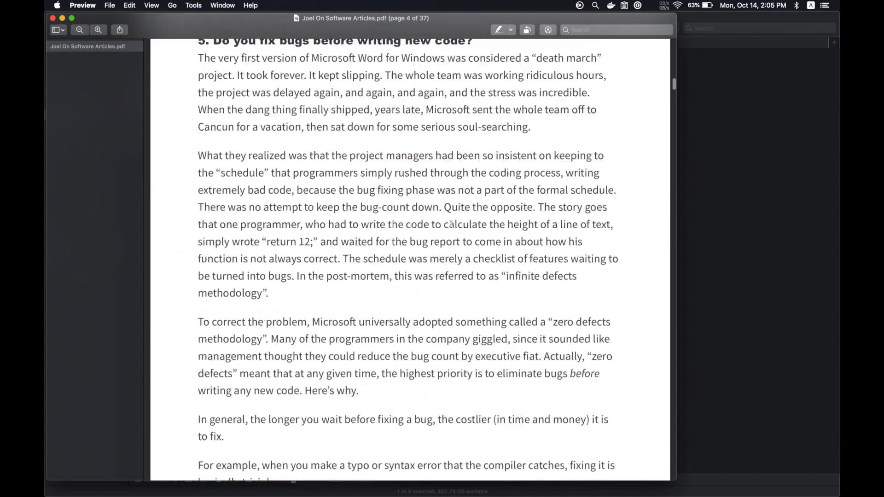
{"action": "scroll", "coordinate": [451, 224], "scroll_direction": "down", "scroll_amount": 20}
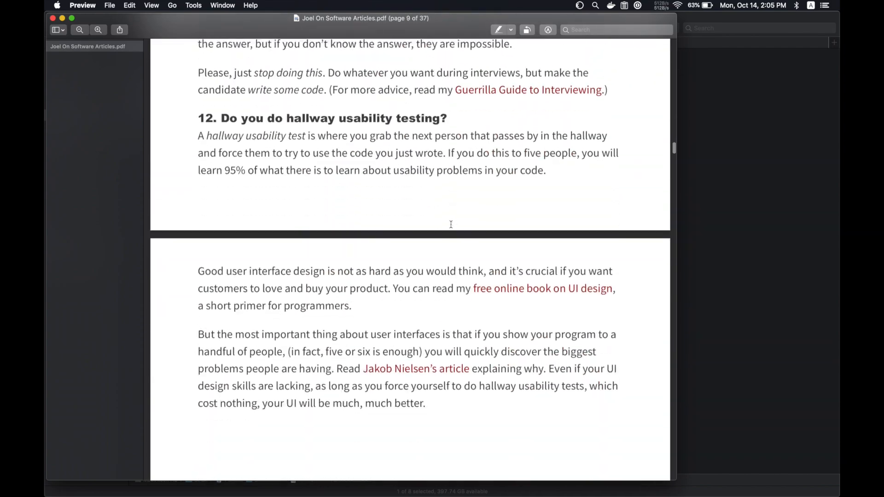
{"action": "scroll", "coordinate": [451, 225], "scroll_direction": "down", "scroll_amount": 15}
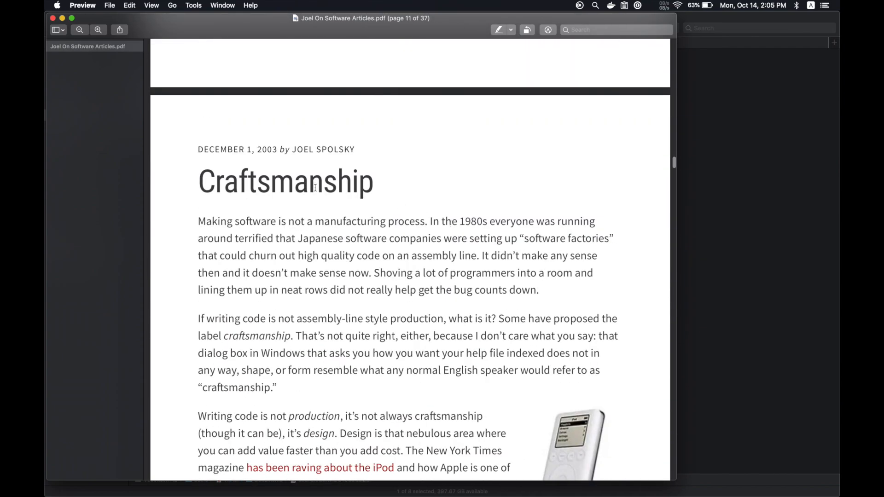
{"action": "scroll", "coordinate": [374, 262], "scroll_direction": "down", "scroll_amount": 20}
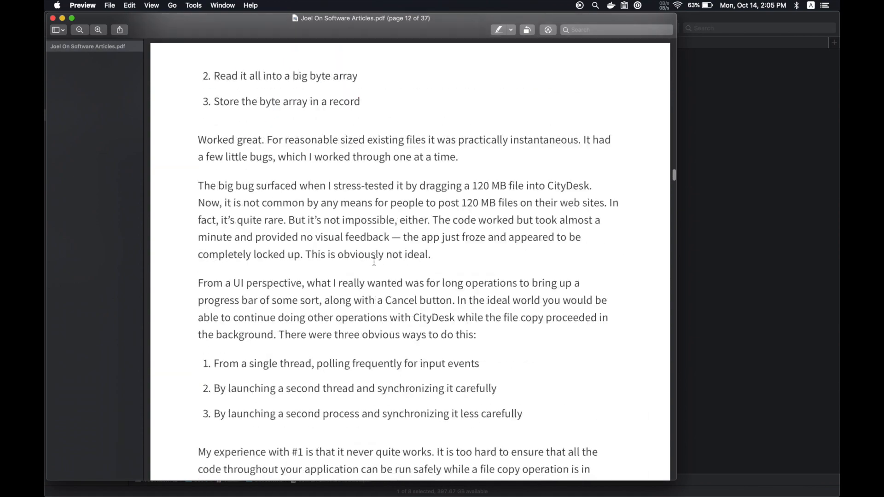
{"action": "scroll", "coordinate": [374, 262], "scroll_direction": "down", "scroll_amount": 20}
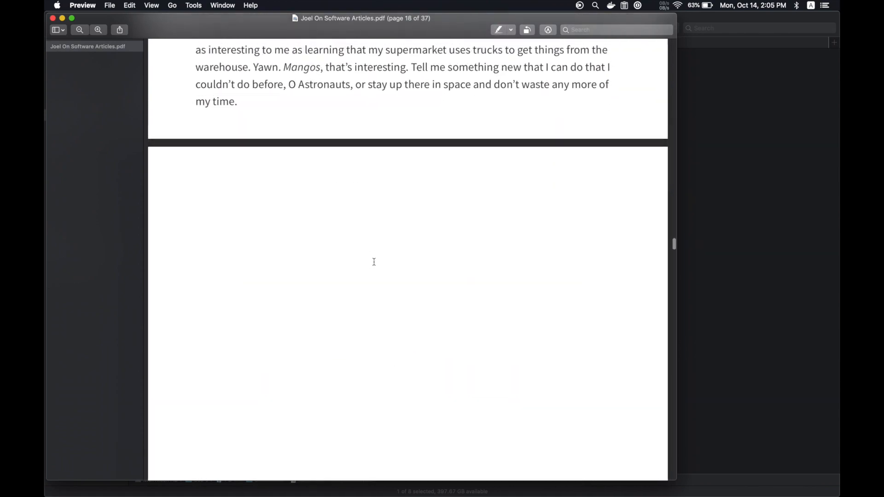
{"action": "scroll", "coordinate": [374, 262], "scroll_direction": "down", "scroll_amount": 20}
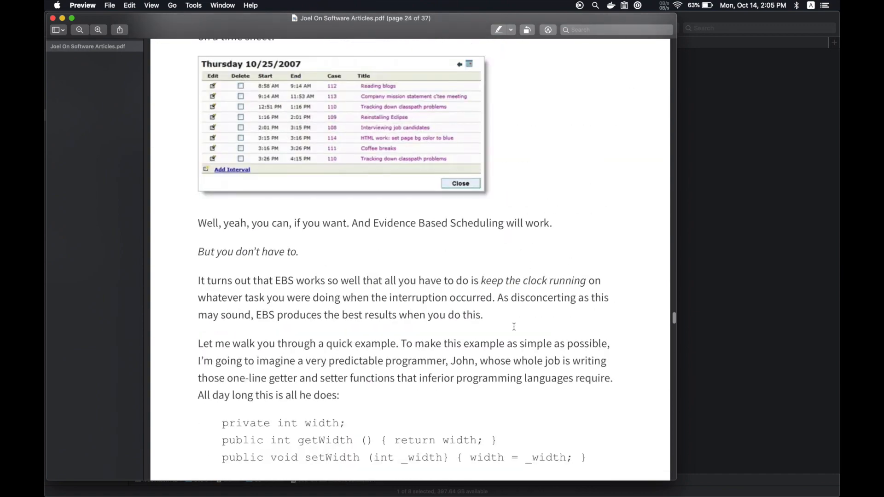
{"action": "left_click", "coordinate": [472, 479]}
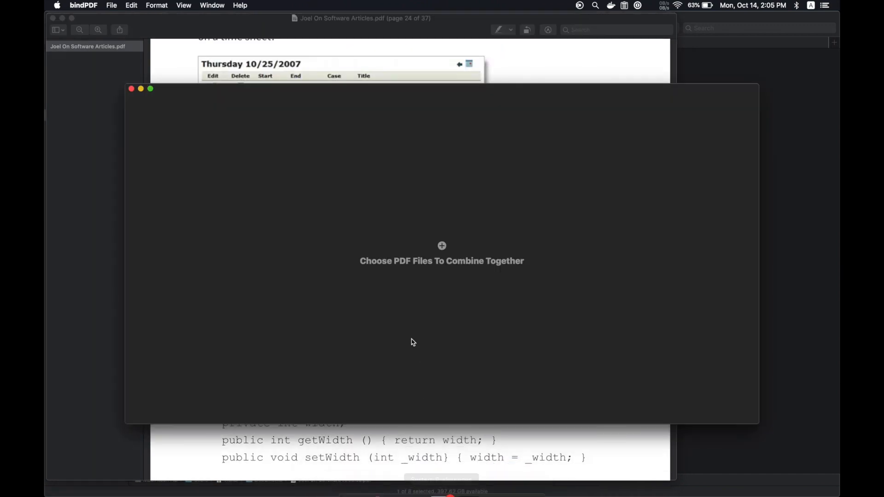